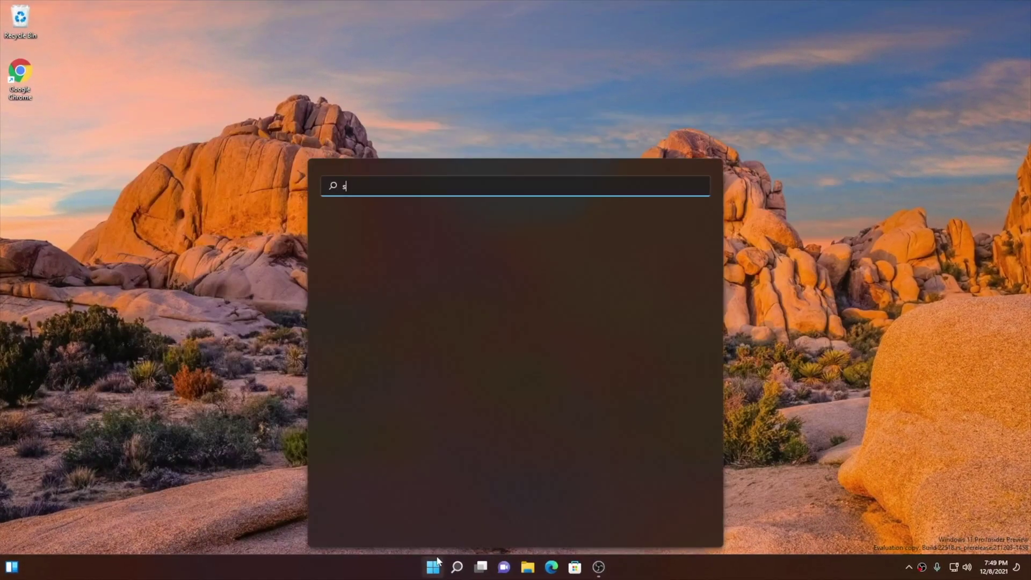
Open Settings and switch the Voice access toggle On under Accessibility > Speech.
type("ettings")
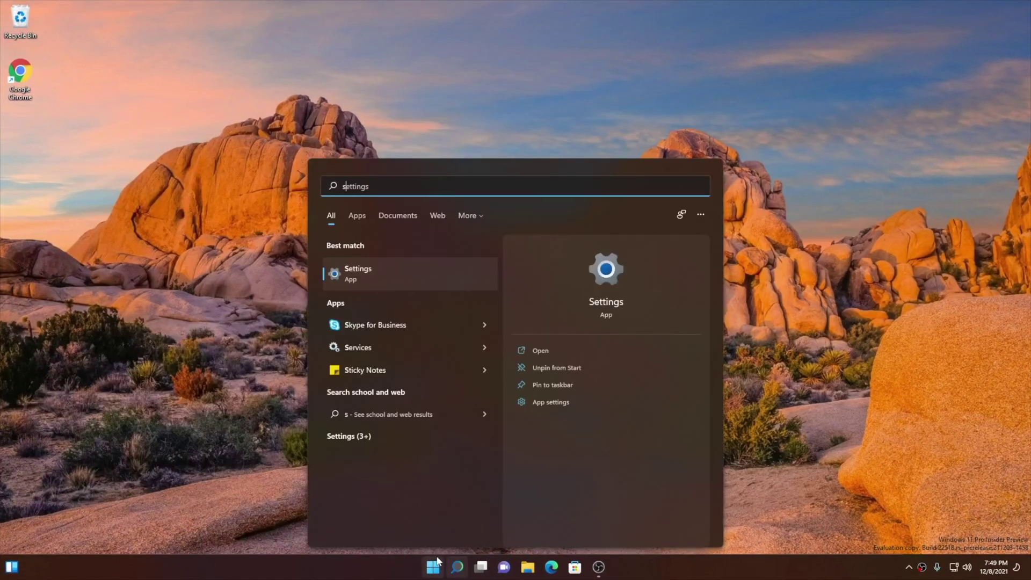
key("Return")
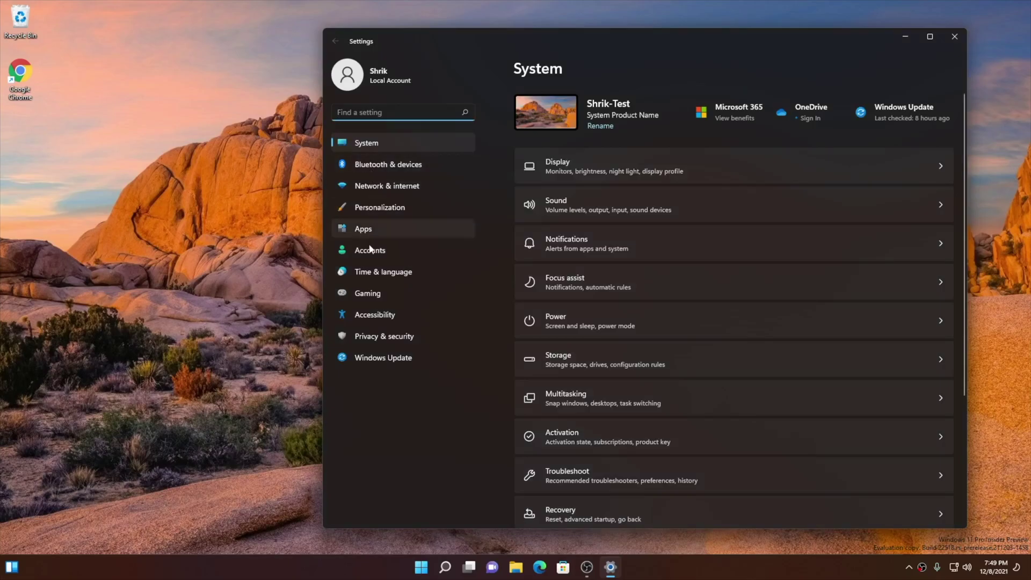
left_click(363, 317)
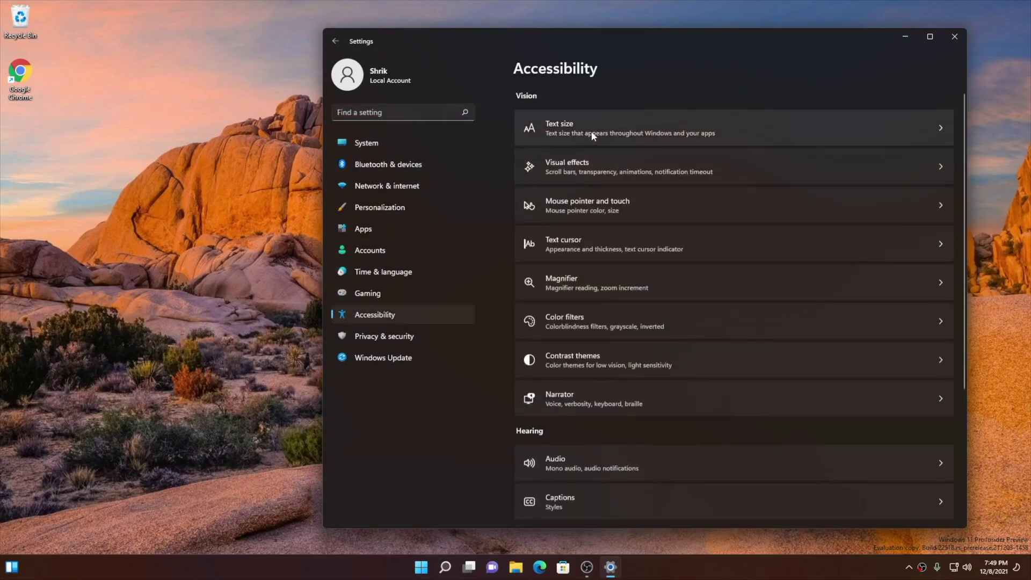
scroll(594, 327, "down", 5)
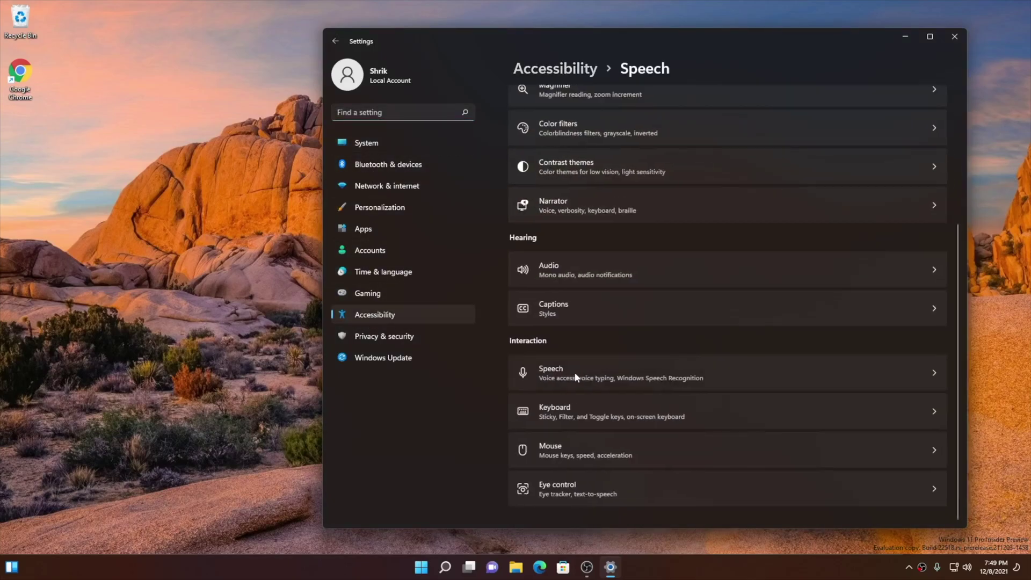
left_click(580, 373)
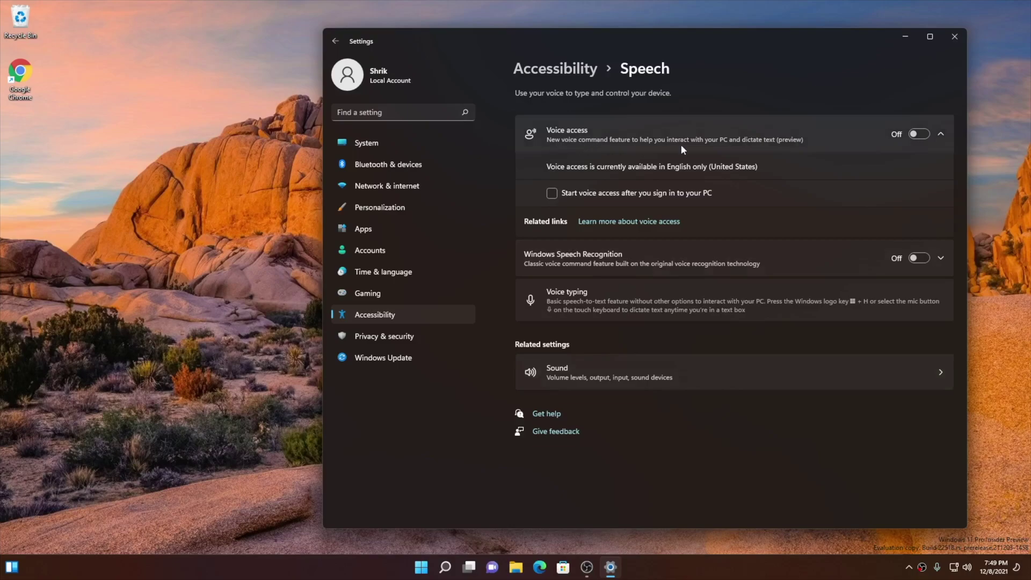
left_click(919, 133)
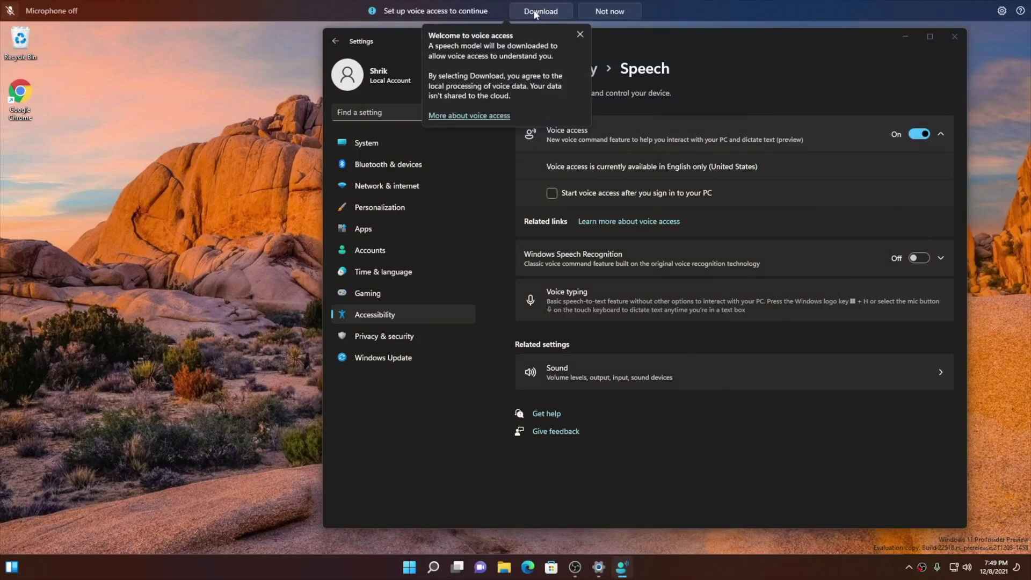
Download the English (United States) speech model for voice access.
left_click(536, 12)
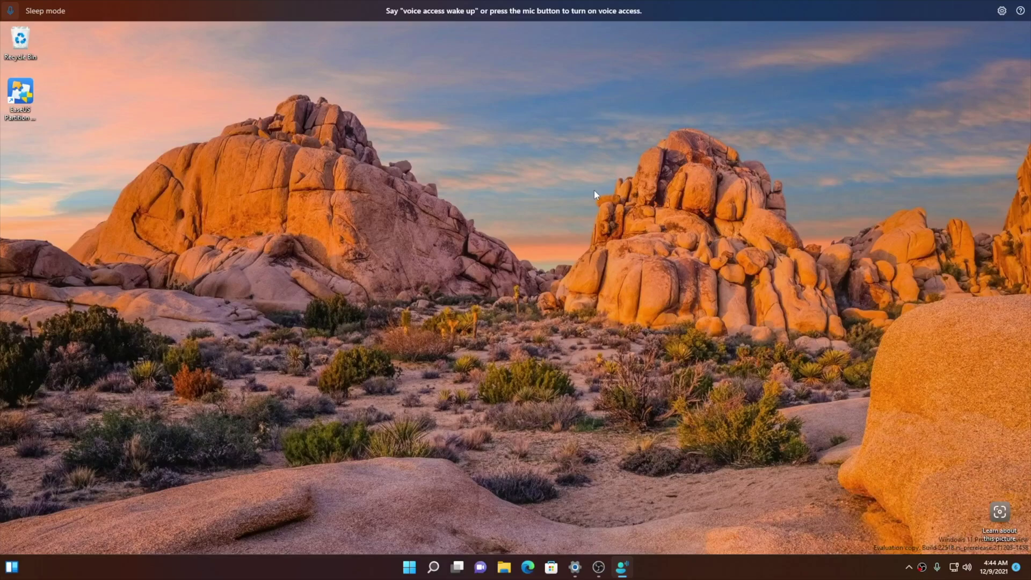
Wake voice access and turn its microphone on so spoken commands can switch to Edge.
left_click(18, 20)
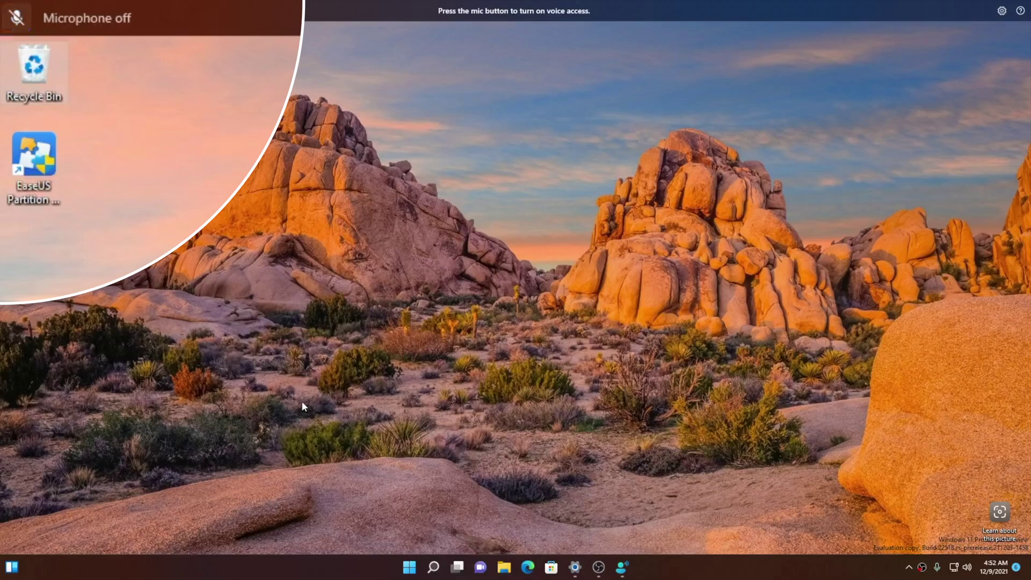
left_click(16, 18)
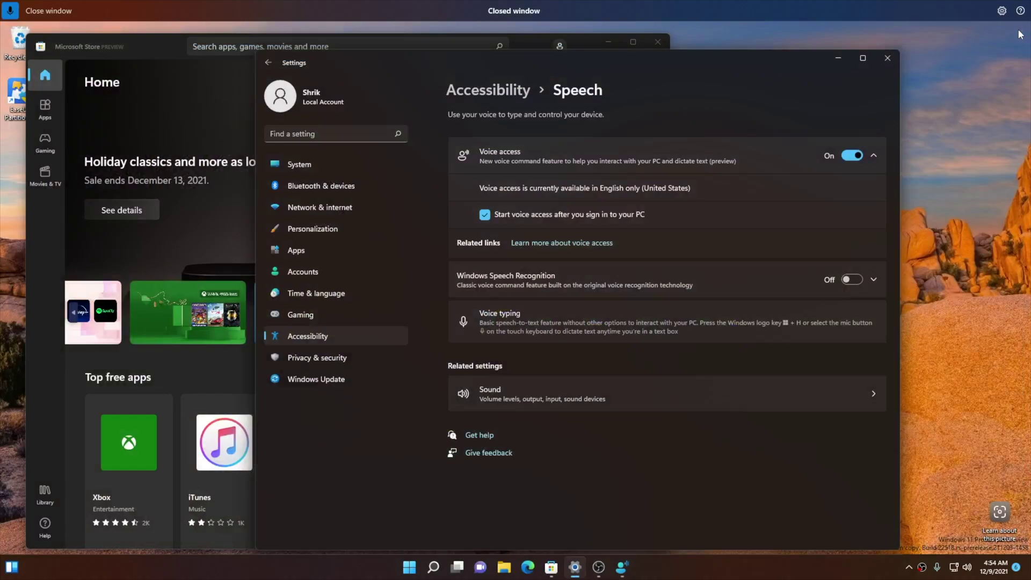
Close Settings, minimize Microsoft Store, launch Photos from Start, then close Photos.
left_click(887, 58)
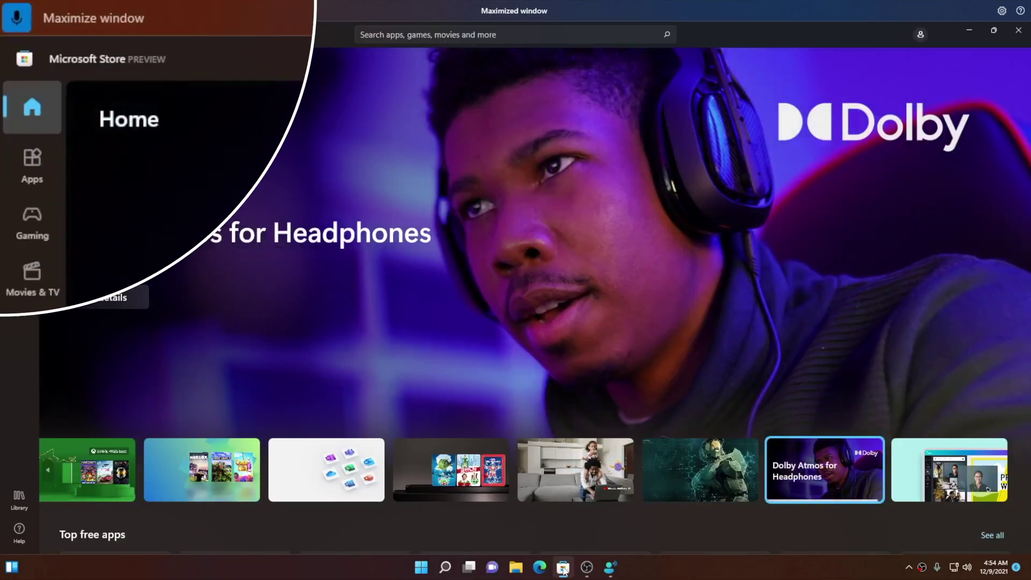
left_click(563, 569)
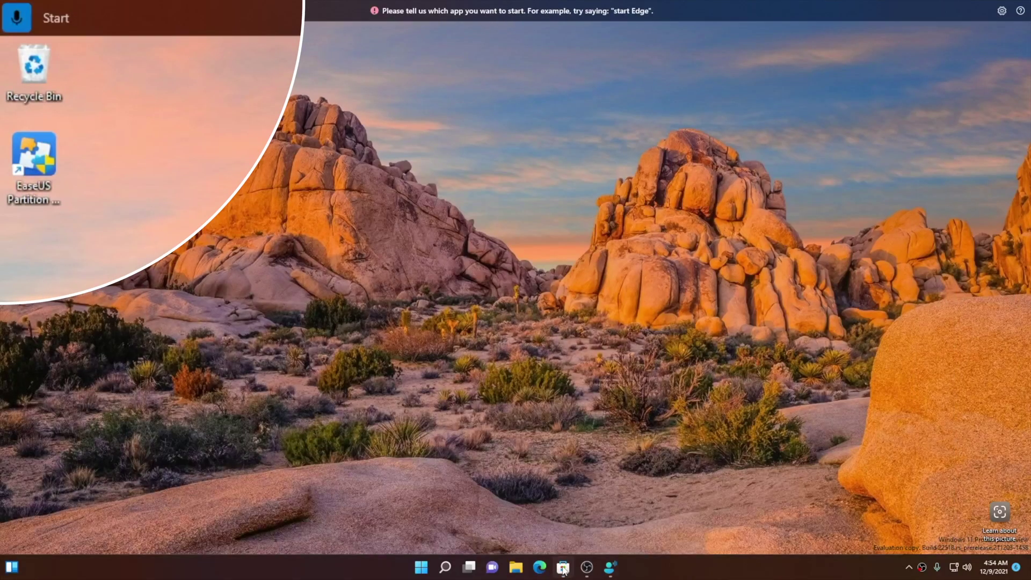
left_click(421, 567)
left_click(438, 301)
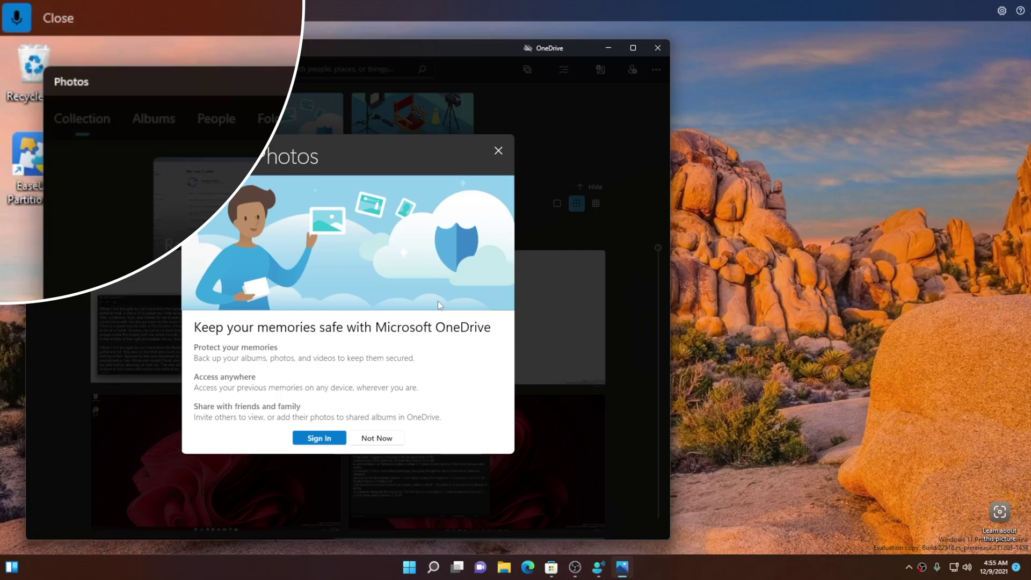
left_click(498, 151)
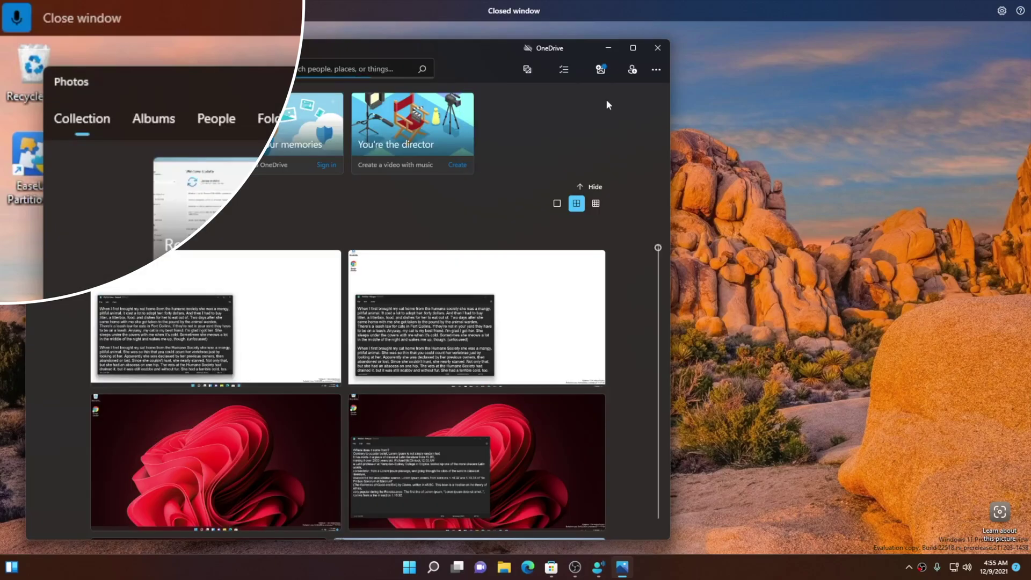
left_click(657, 47)
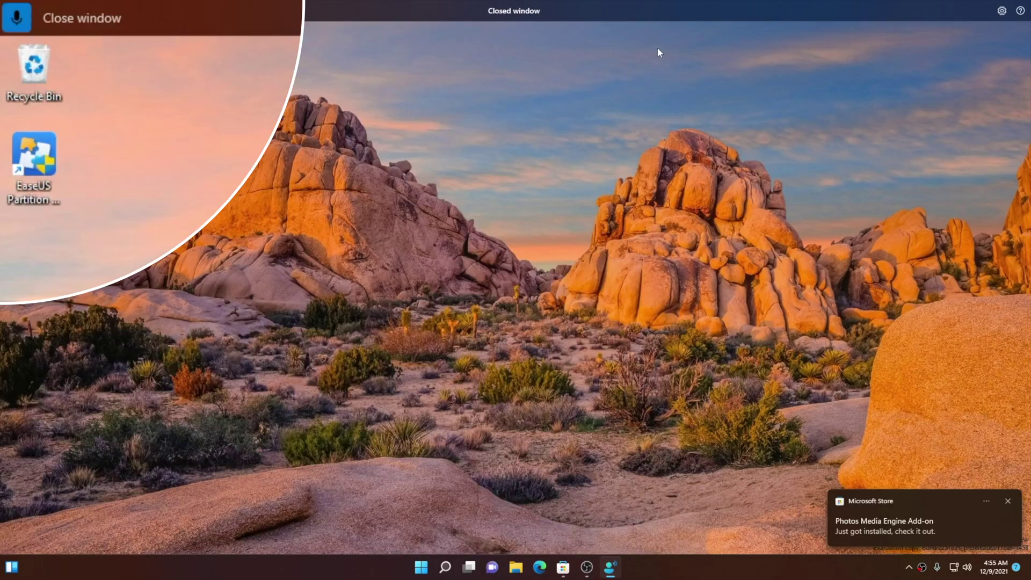
Dismiss the stray 'recycle bin' search with Win+D and open the Recycle Bin.
left_click(421, 567)
type("Con recycle bin")
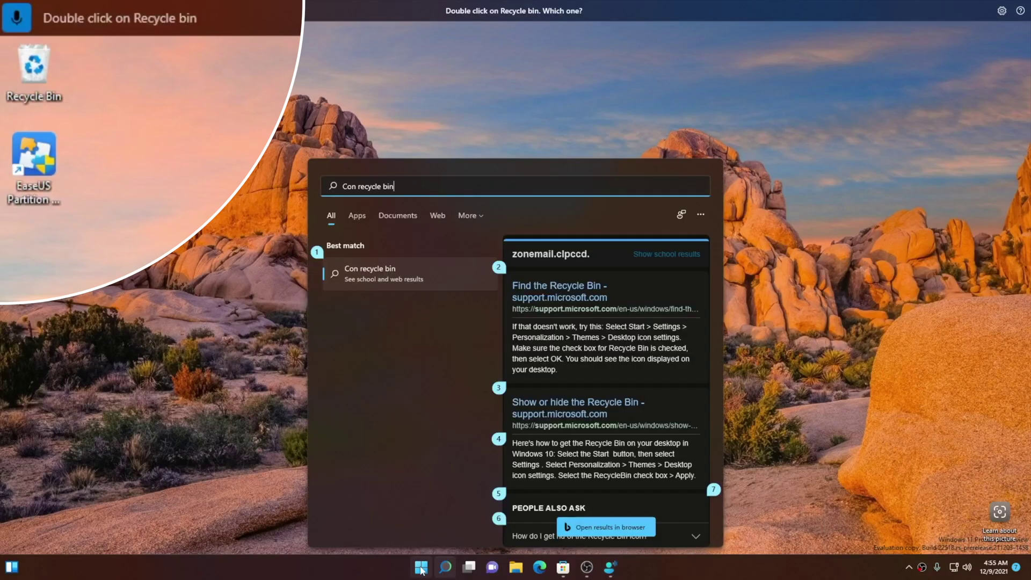
key("super+d")
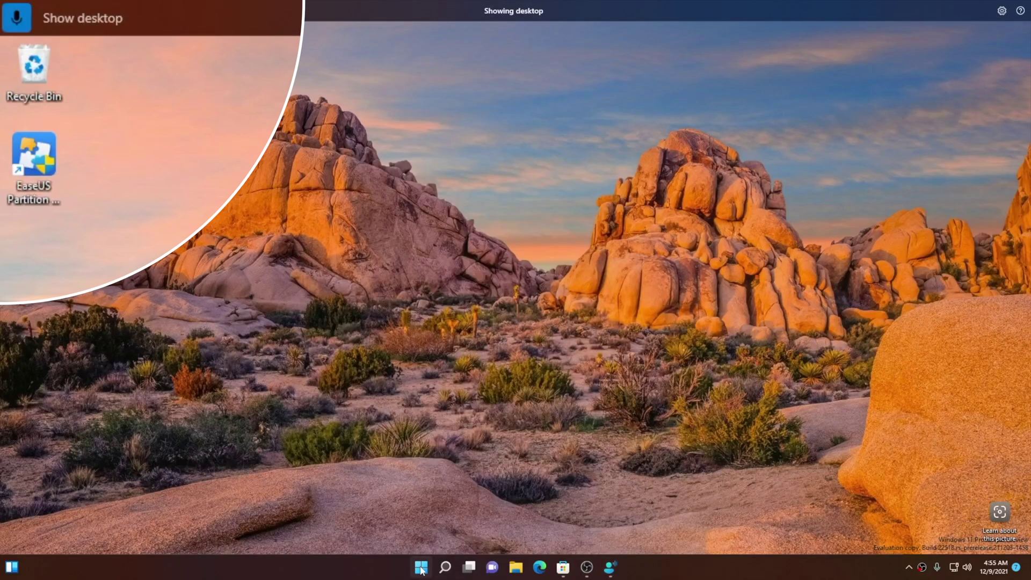
double_click(33, 66)
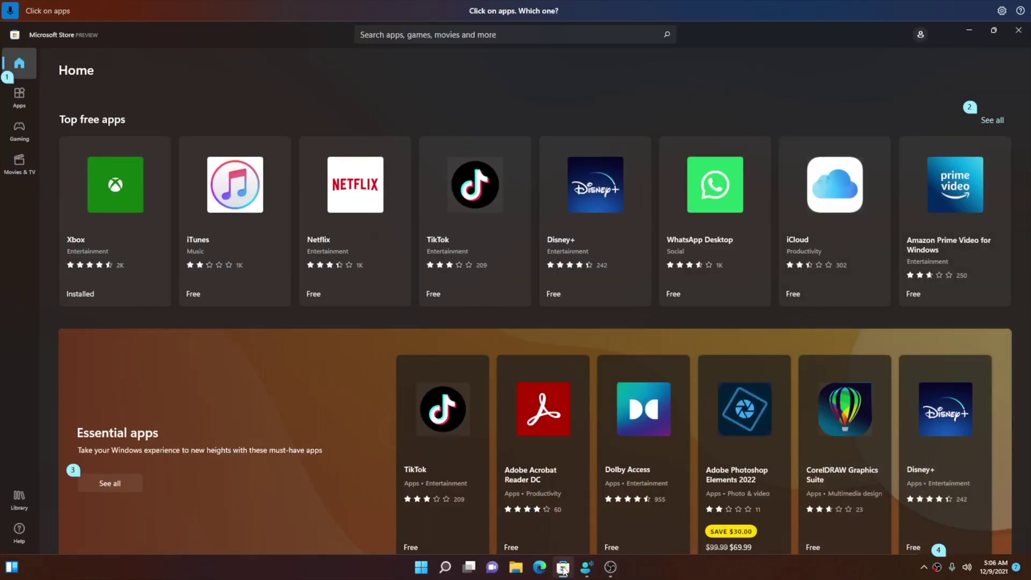
Scroll down and up through the Store's Apps page, then close the Store with Alt+F4.
left_click(19, 97)
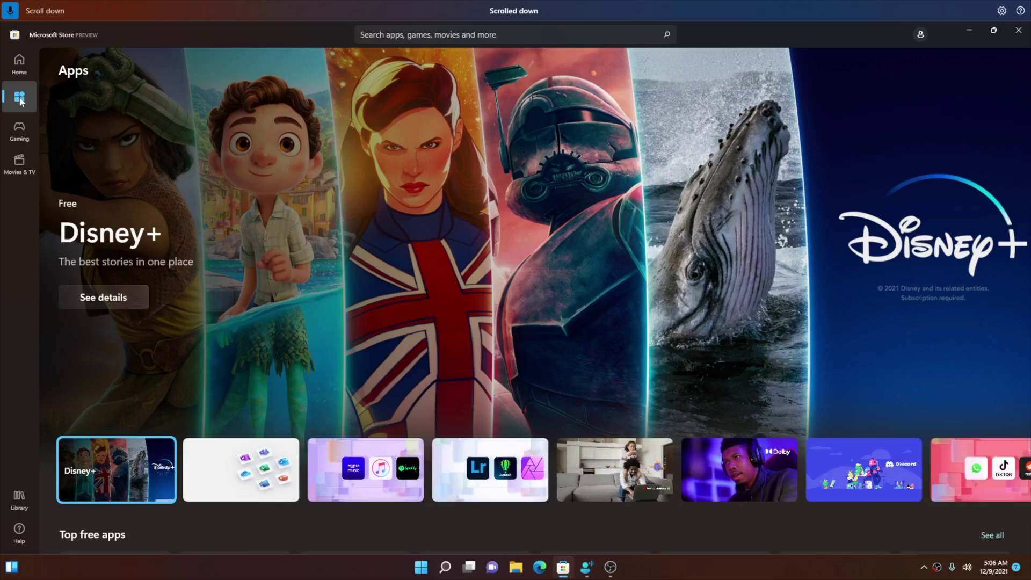
scroll(517, 261, "down", 10)
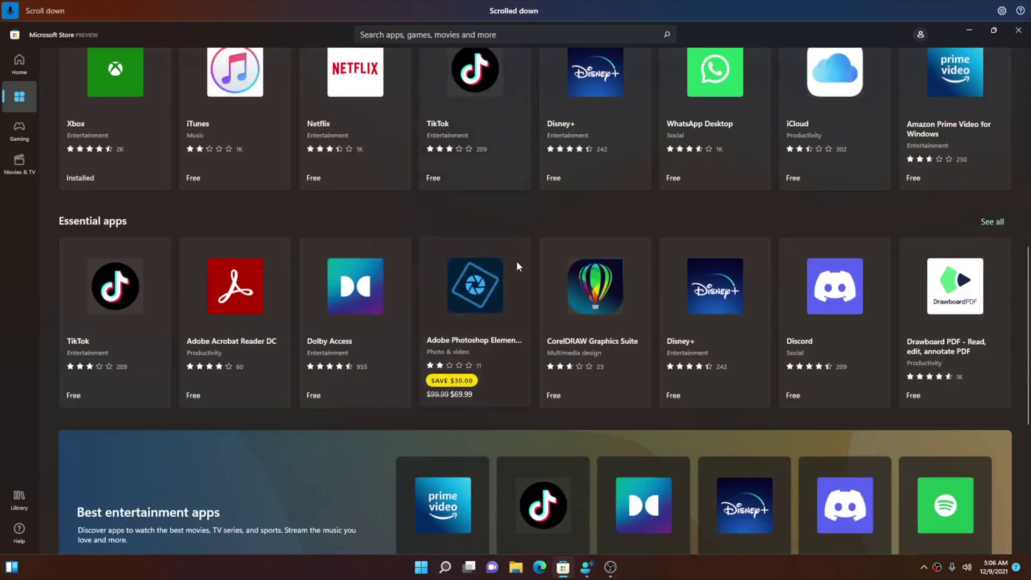
scroll(517, 267, "down", 3)
scroll(518, 267, "up", 3)
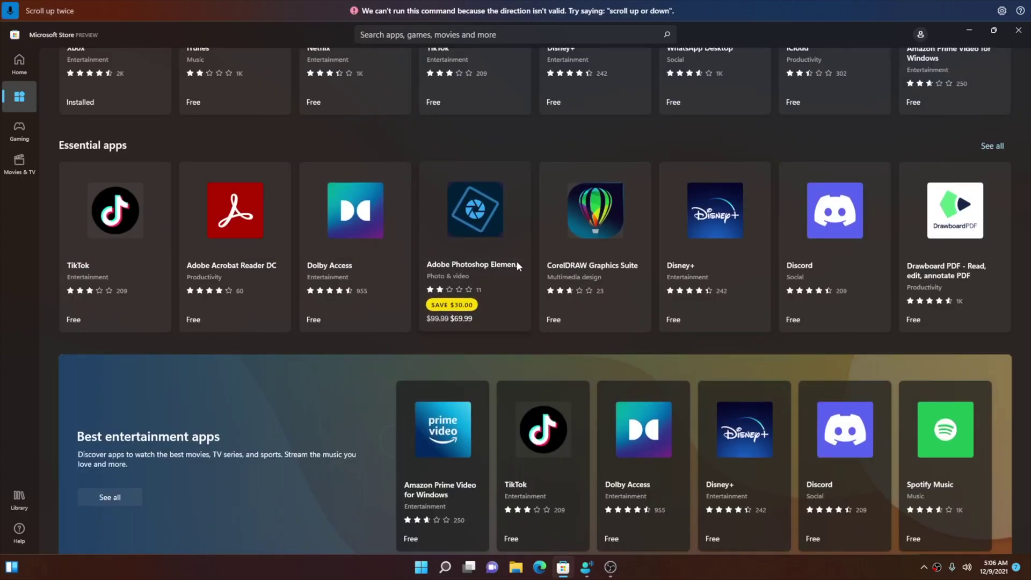
scroll(518, 265, "down", 10)
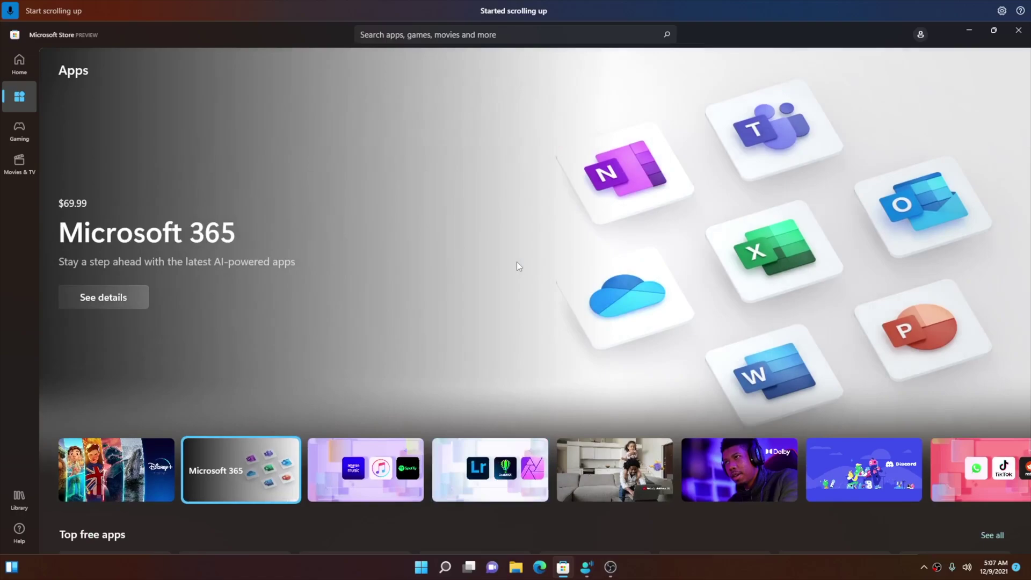
key("Return")
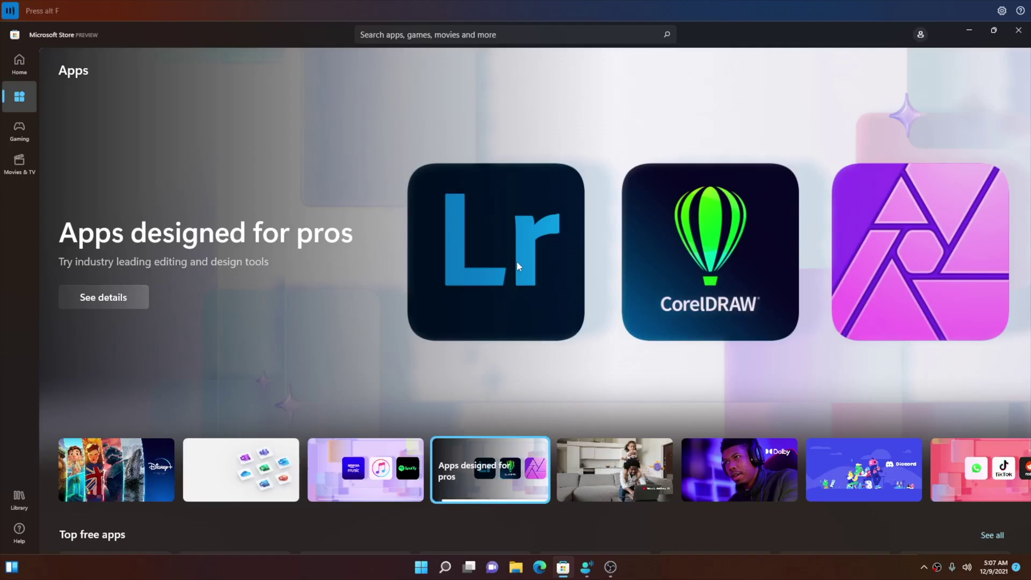
key("alt+F4")
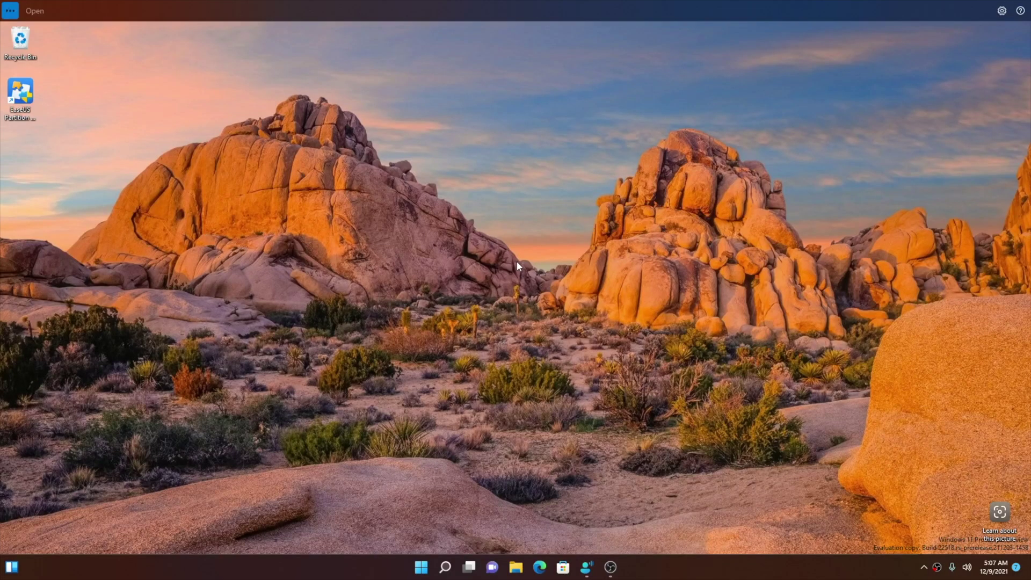
Show Downloads in File Explorer, collapse 'Earlier this week', and open the OBS-Studio installer.
key("super+e")
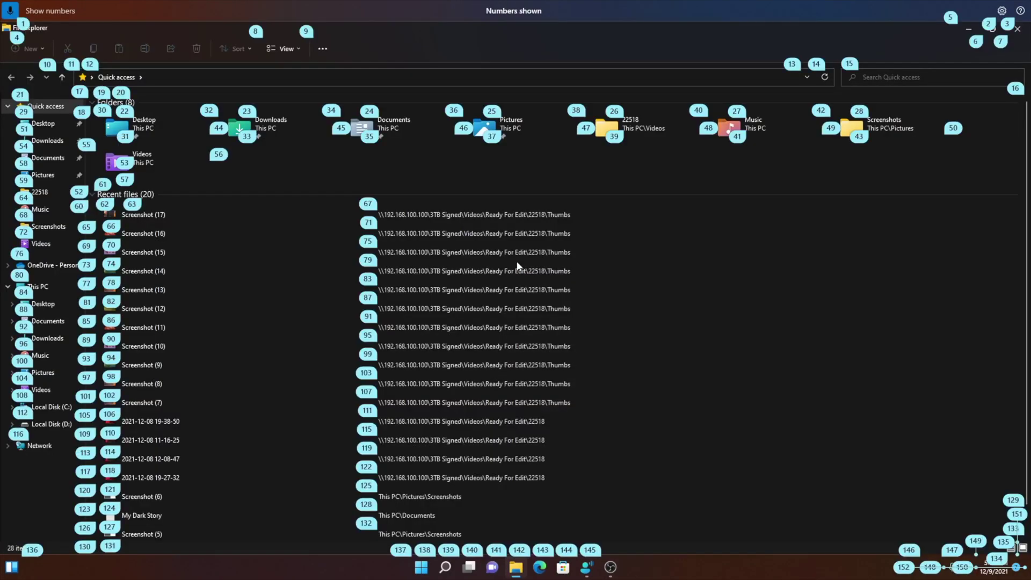
left_click(516, 569)
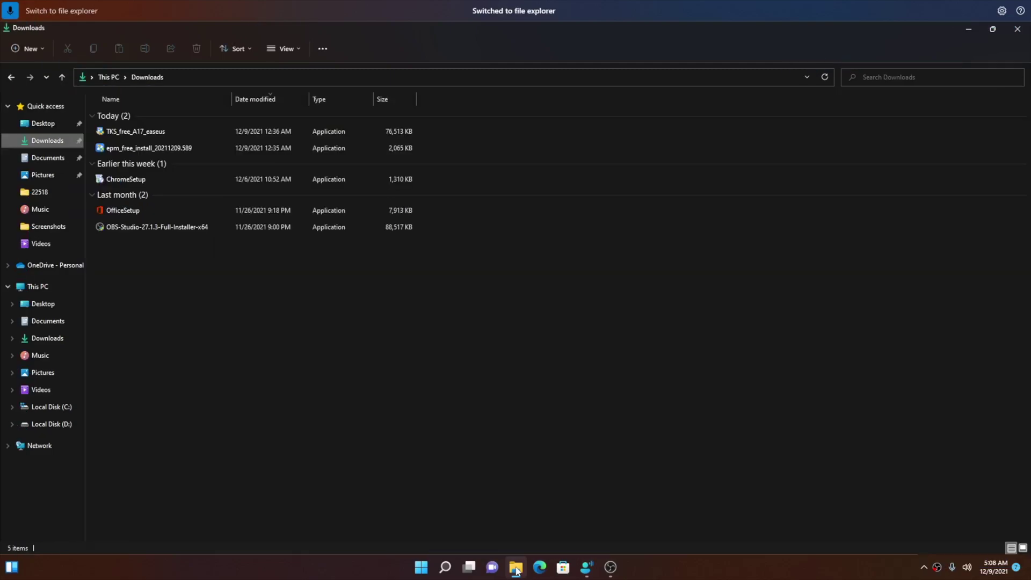
left_click(91, 162)
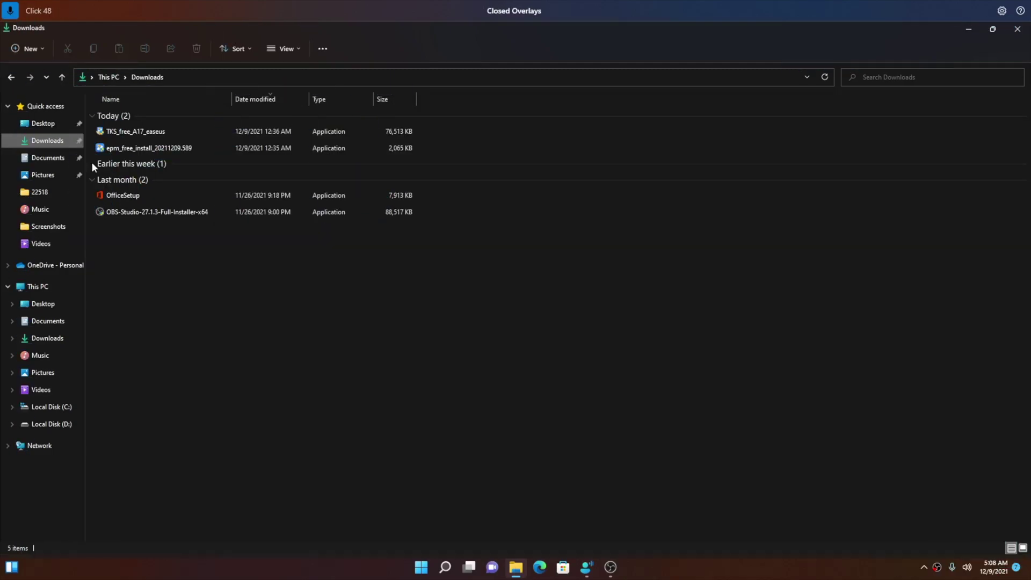
left_click(125, 117)
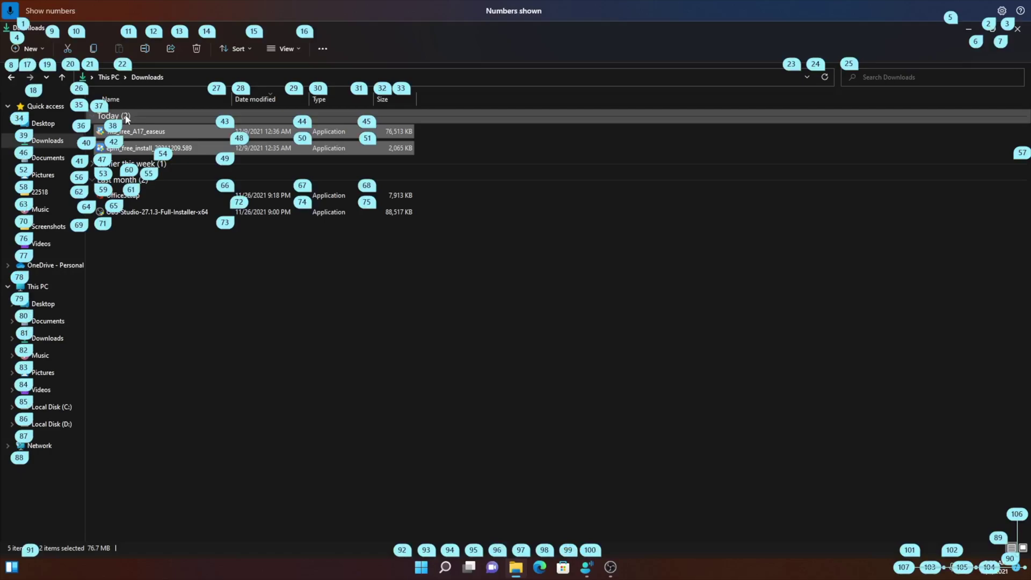
double_click(157, 212)
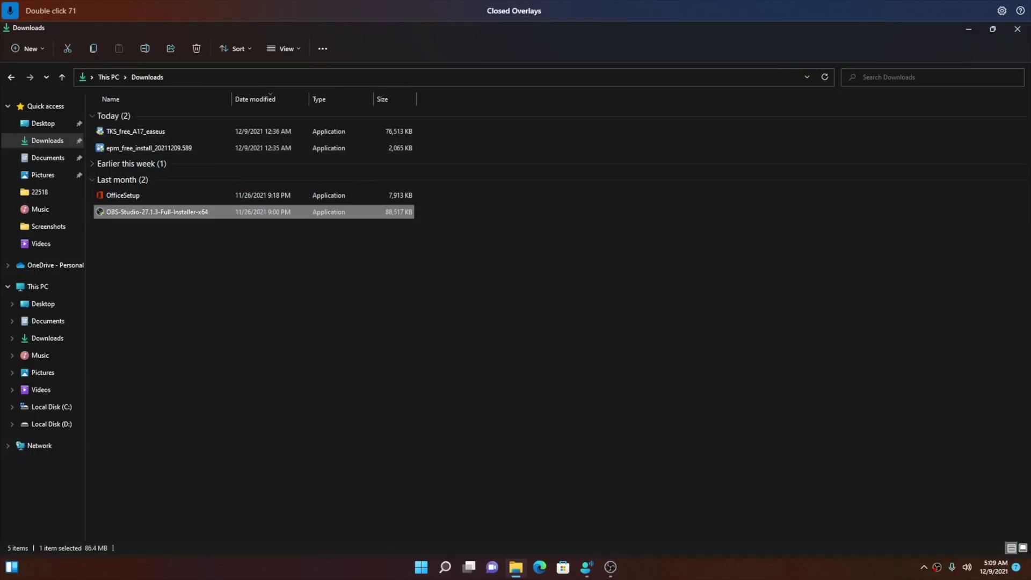